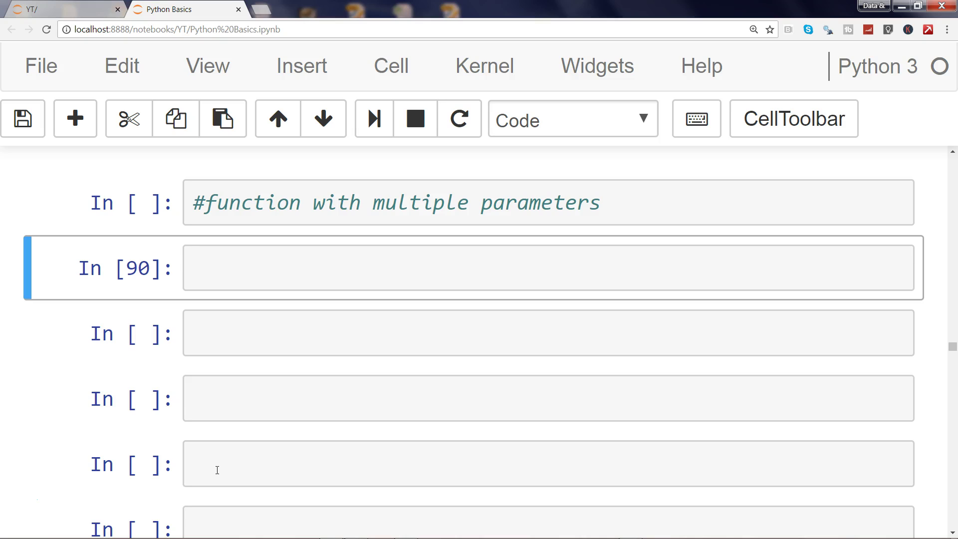
# Place the cursor in the empty In [90] cell below the '#function with multiple parameters' comment
pyautogui.click(376, 264)
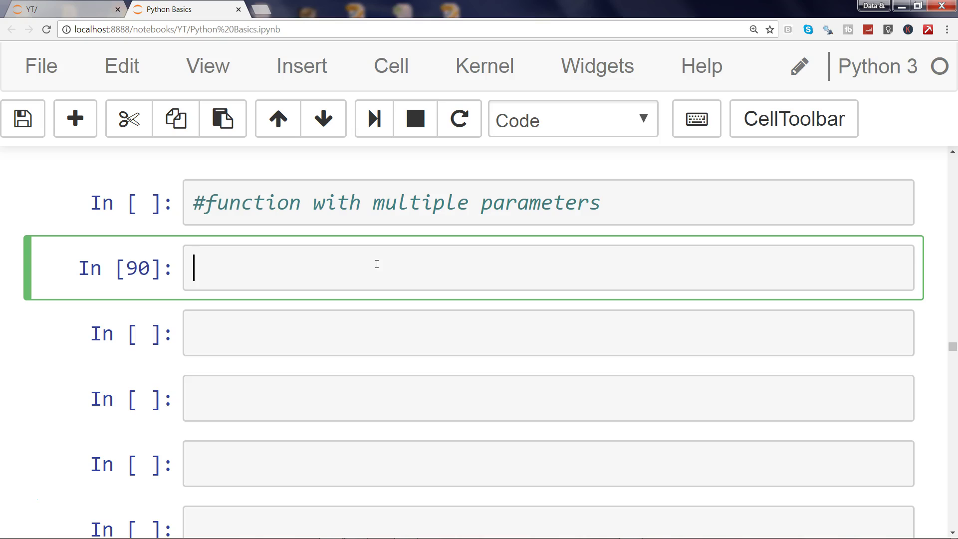
pyautogui.write('dd')
# Write and run def join_strings(str1, str2) with str3 = str1 + str2 and print(str3)
pyautogui.press('BackSpace')
pyautogui.write('ef ')
pyautogui.write('join_')
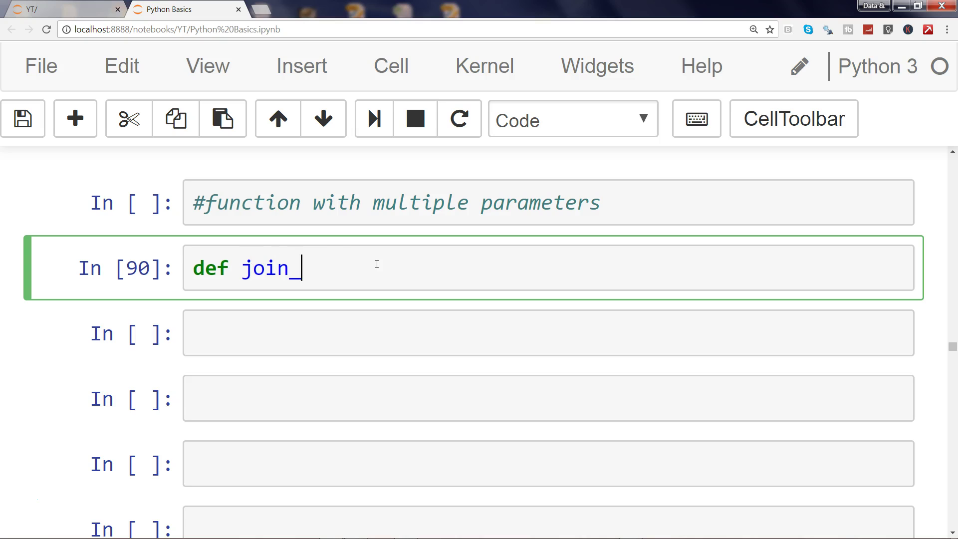
pyautogui.write('strings(s')
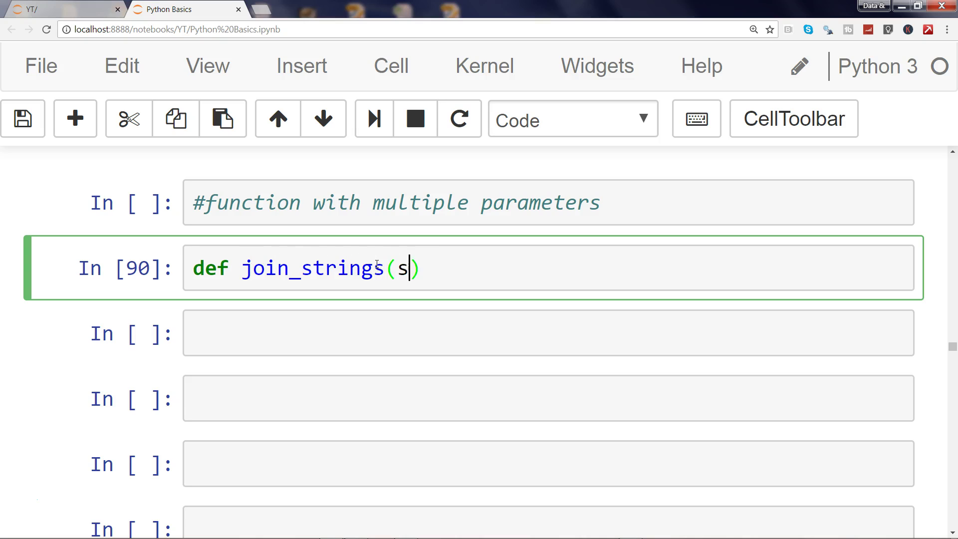
pyautogui.write('tr1, str')
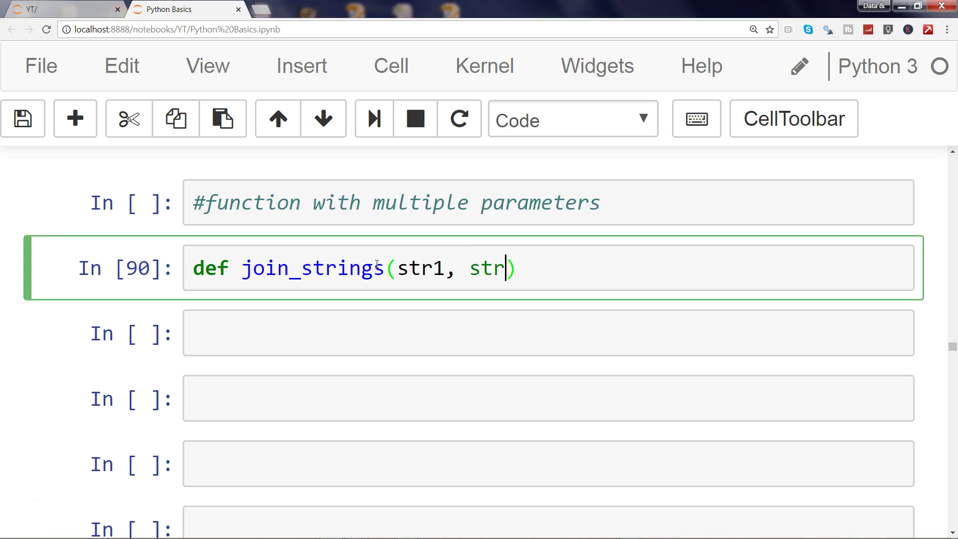
pyautogui.write('2):')
pyautogui.press('Return')
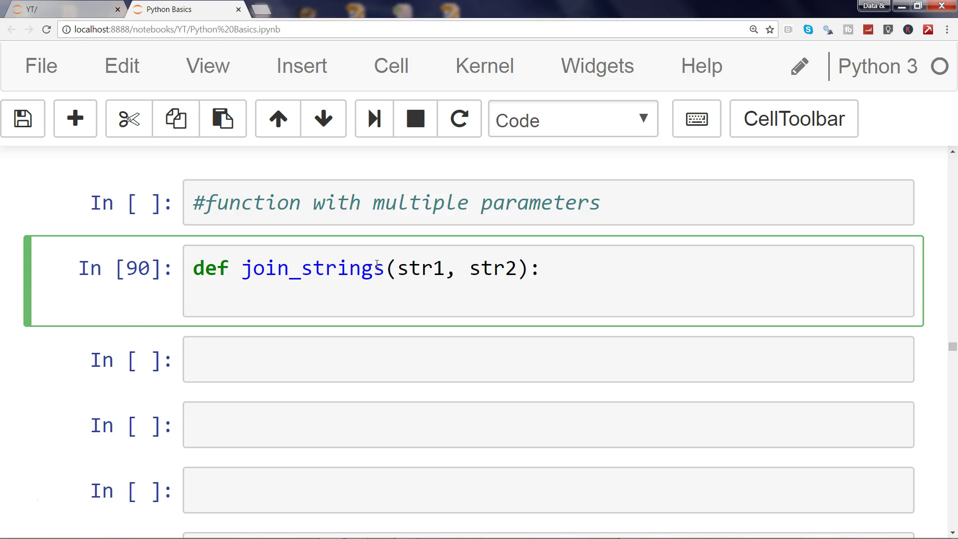
pyautogui.write('str')
pyautogui.press('BackSpace')
pyautogui.press('BackSpace')
pyautogui.write('r2')
pyautogui.press('BackSpace')
pyautogui.write('3 = ')
pyautogui.write('str')
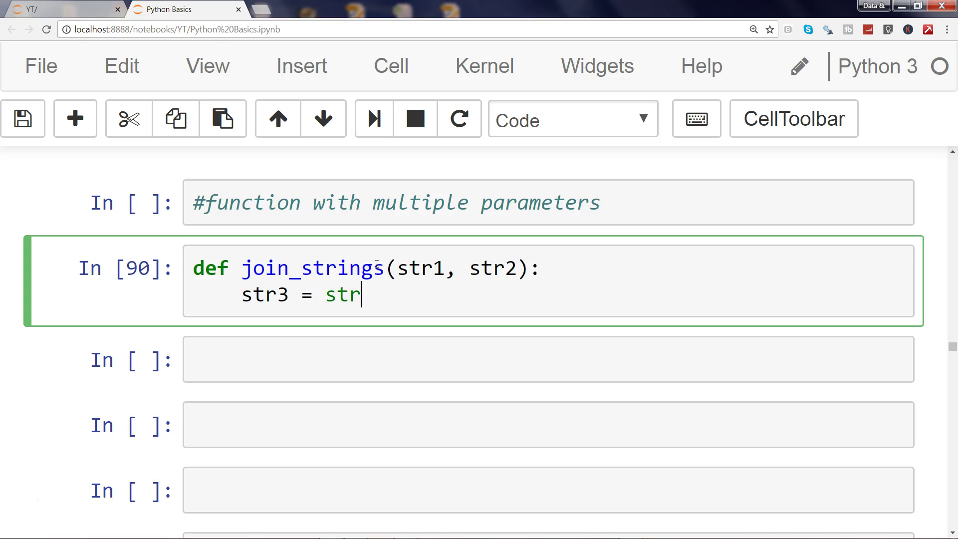
pyautogui.write('1 + str')
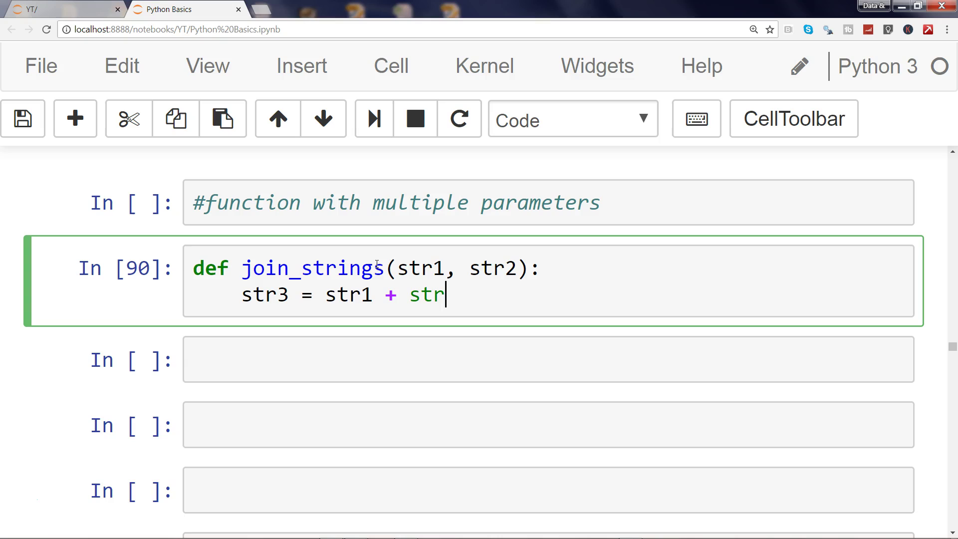
pyautogui.write('2')
pyautogui.press('Return')
pyautogui.write('pr')
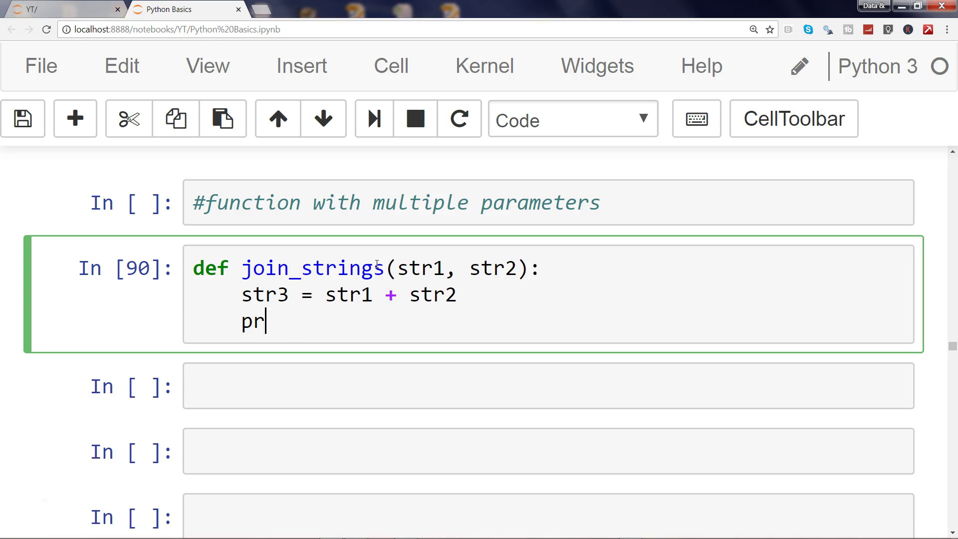
pyautogui.write('int(str3')
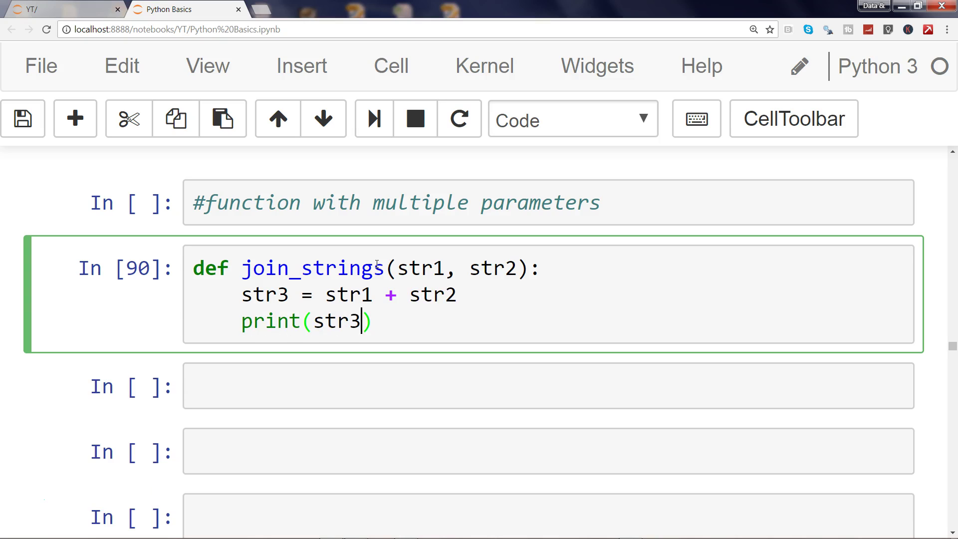
pyautogui.hotkey('shift', 'Return')
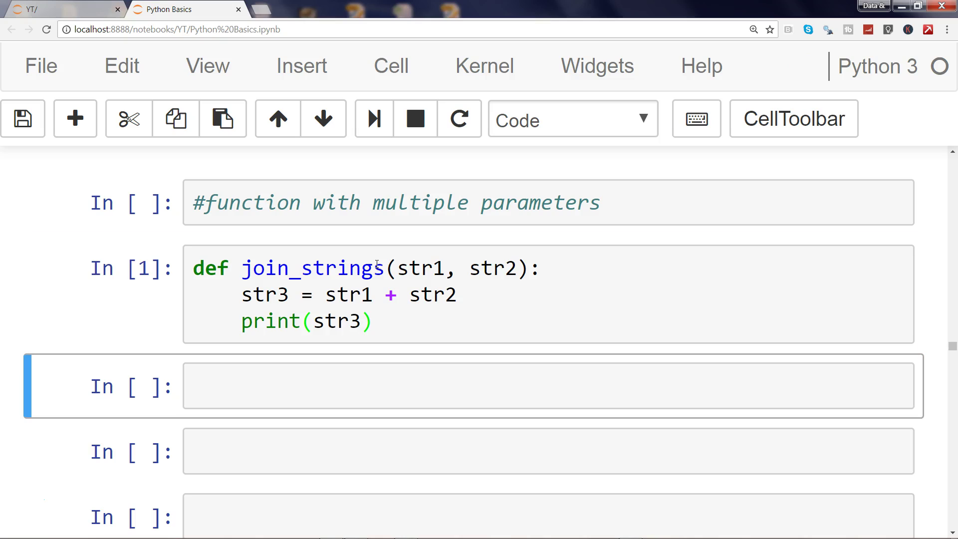
# Run join_string("Hello","How are you?"), which raises a NameError for the misspelled name
pyautogui.press('Return')
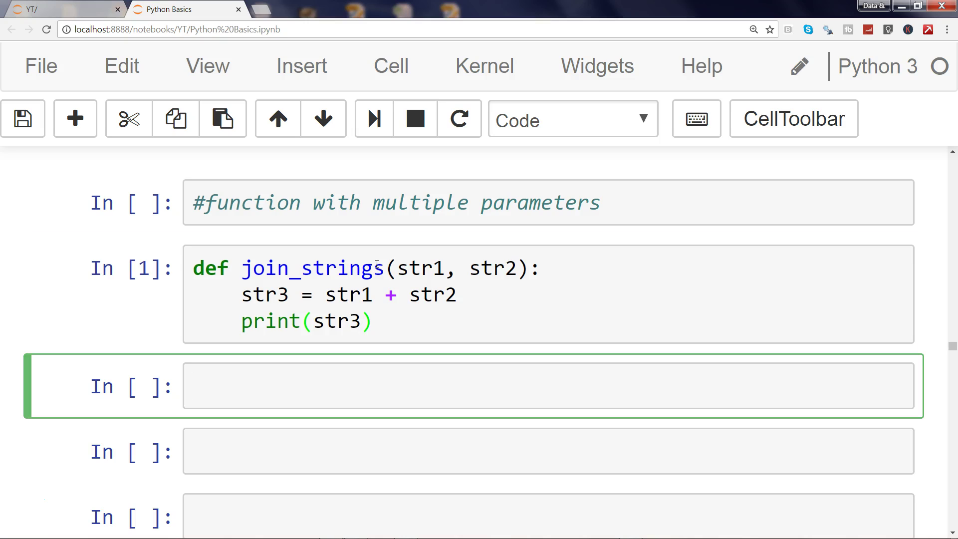
pyautogui.write('join')
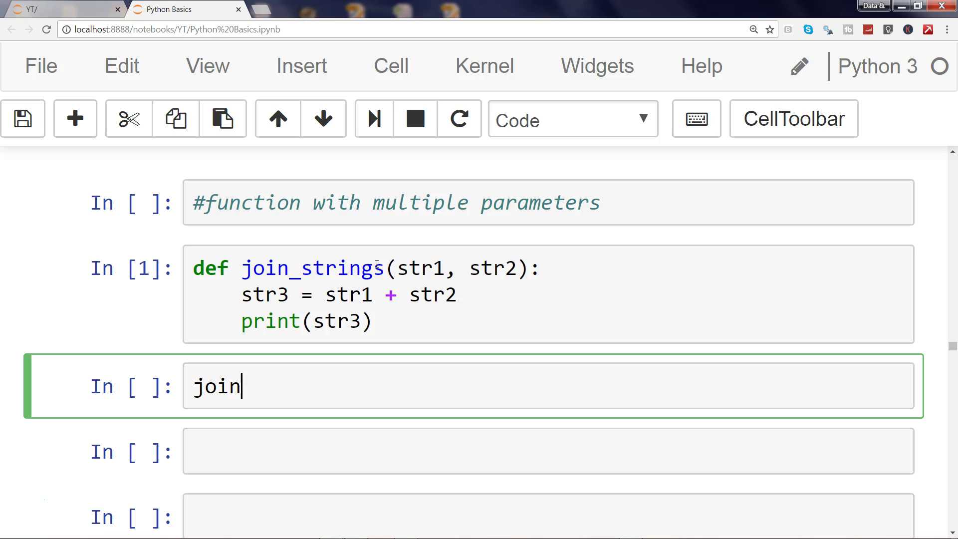
pyautogui.write('_string')
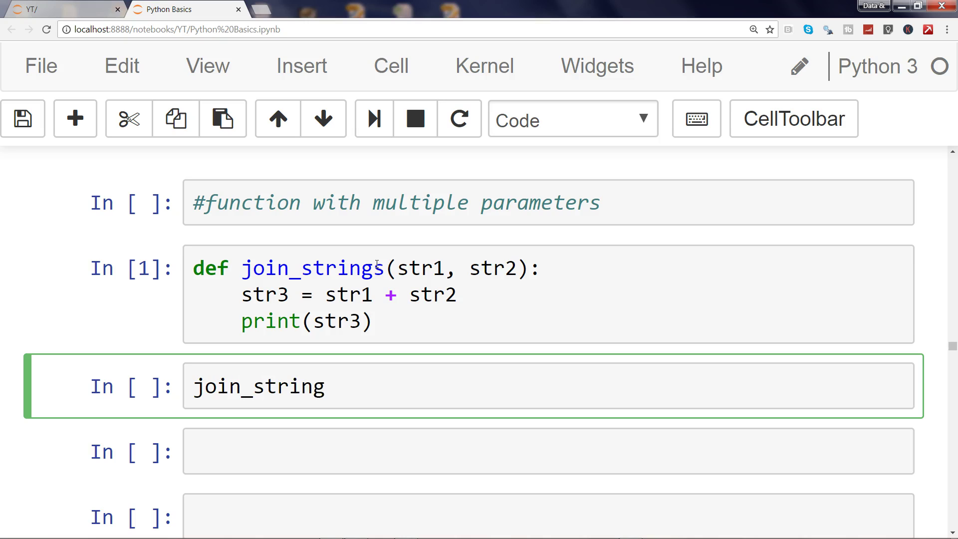
pyautogui.write('("Helo')
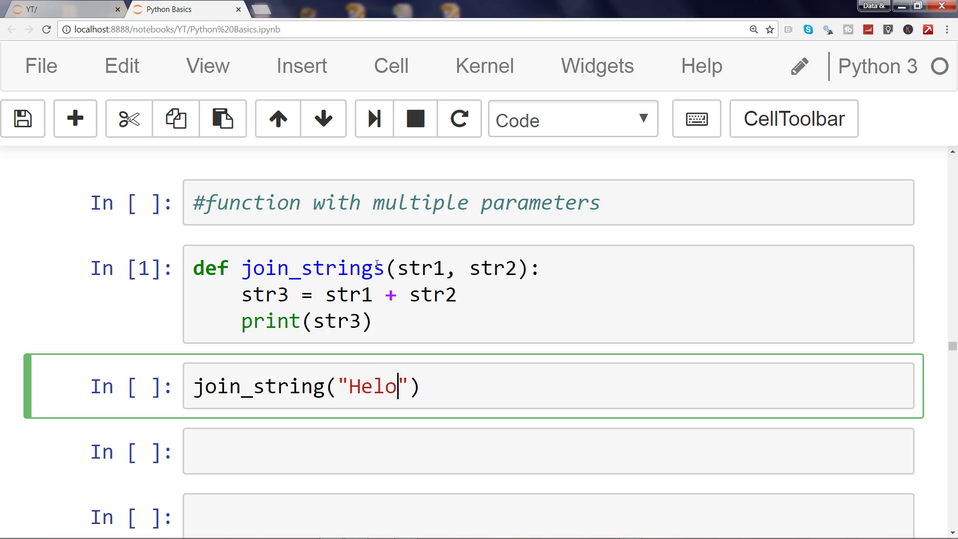
pyautogui.press('BackSpace')
pyautogui.write('lo",')
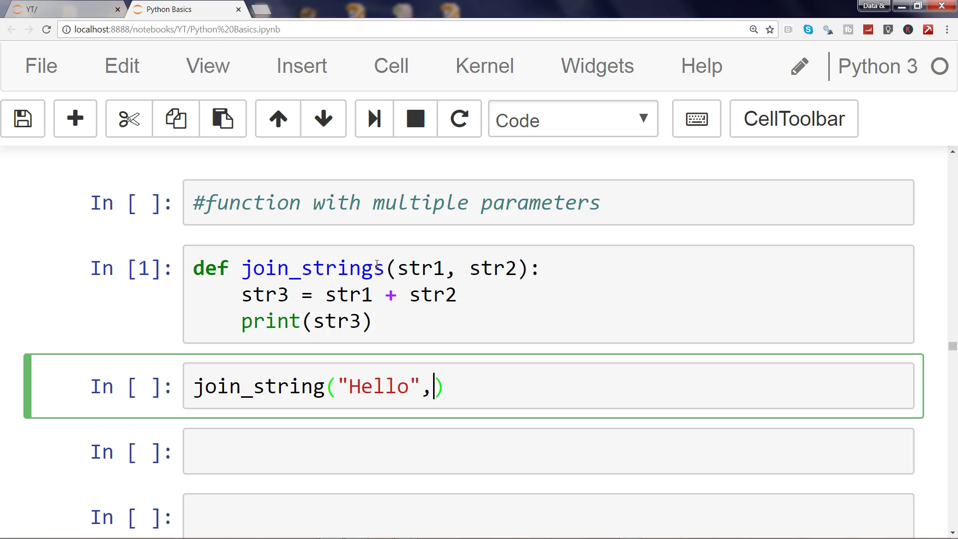
pyautogui.write('"Hw')
pyautogui.press('BackSpace')
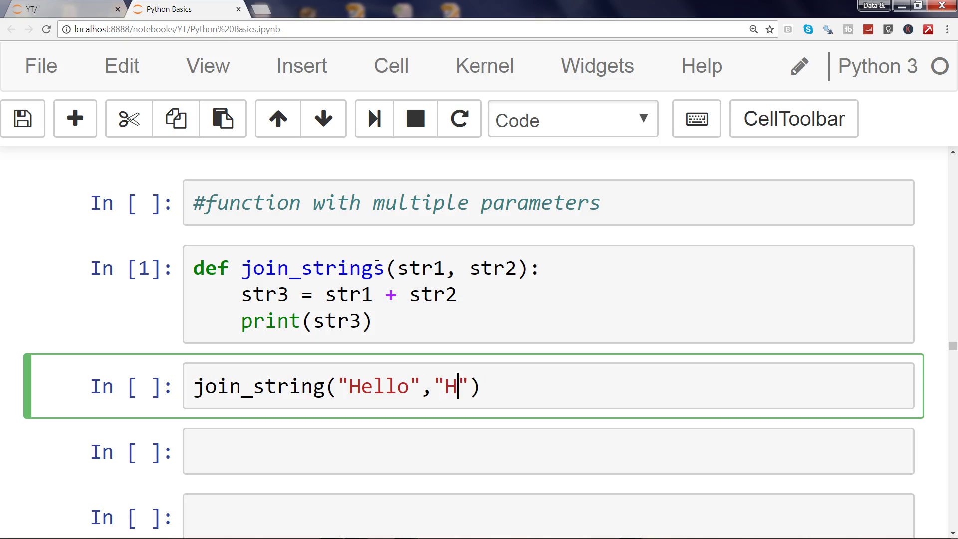
pyautogui.write('ow are you!')
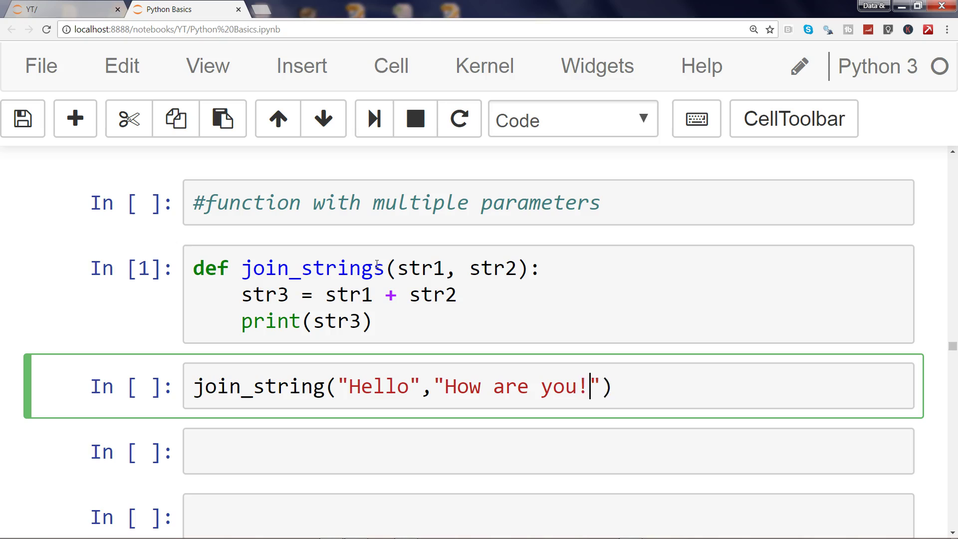
pyautogui.press('BackSpace')
pyautogui.write('?')
pyautogui.hotkey('shift', 'Return')
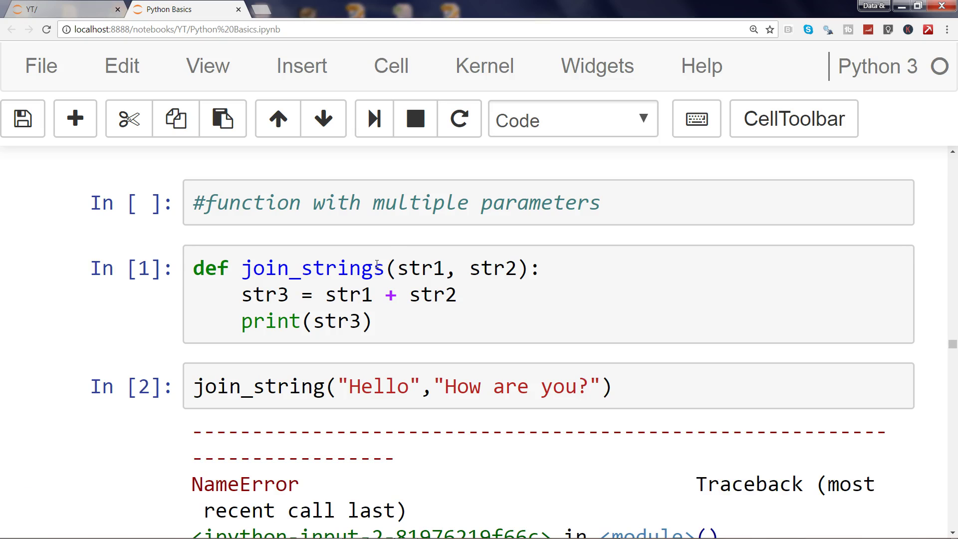
# Rename the call to join_strings and rerun it, removing the extra space after Hello
pyautogui.click(325, 387)
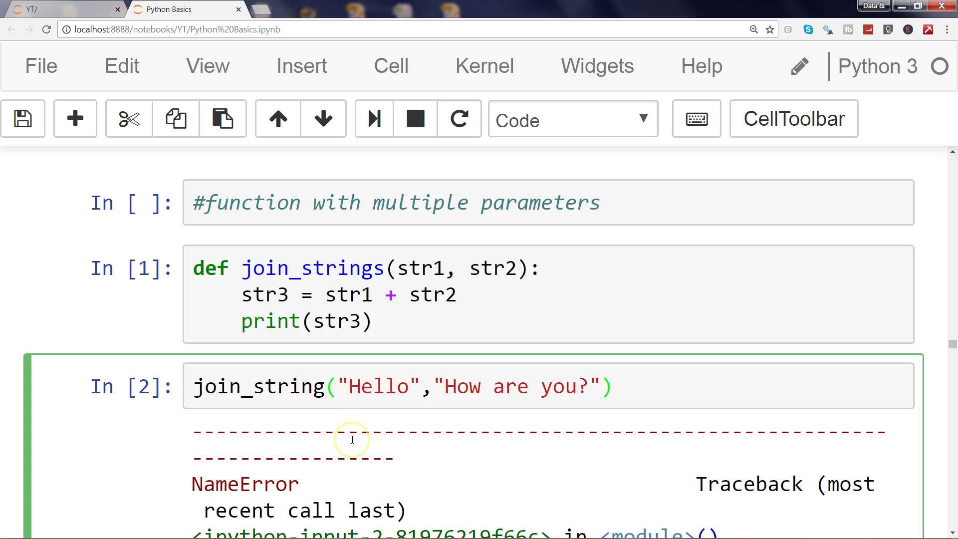
pyautogui.write('s')
pyautogui.hotkey('shift', 'Return')
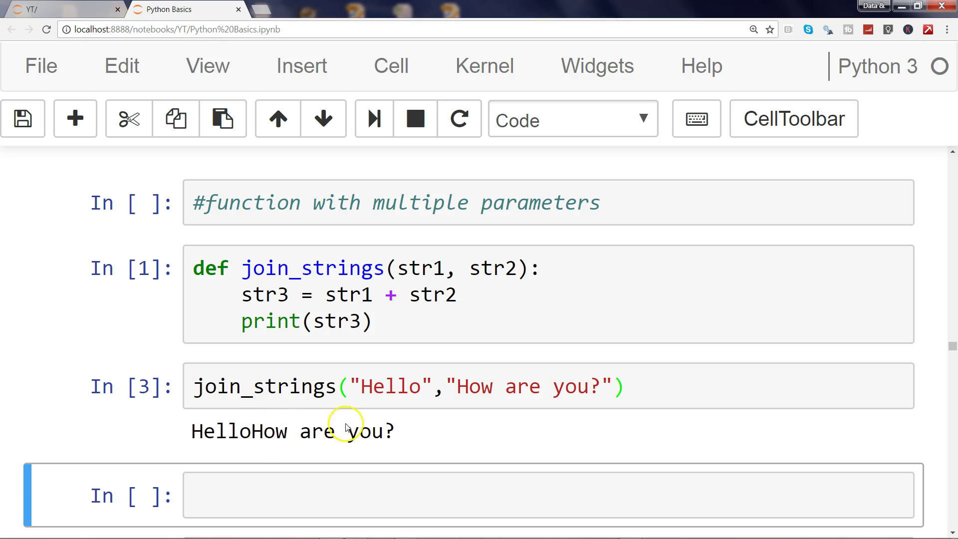
pyautogui.click(429, 386)
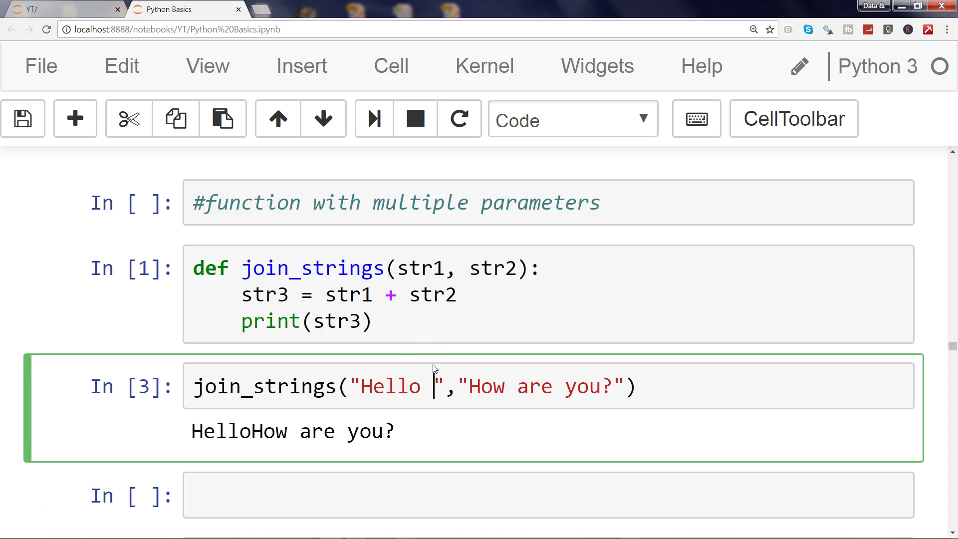
pyautogui.press('BackSpace')
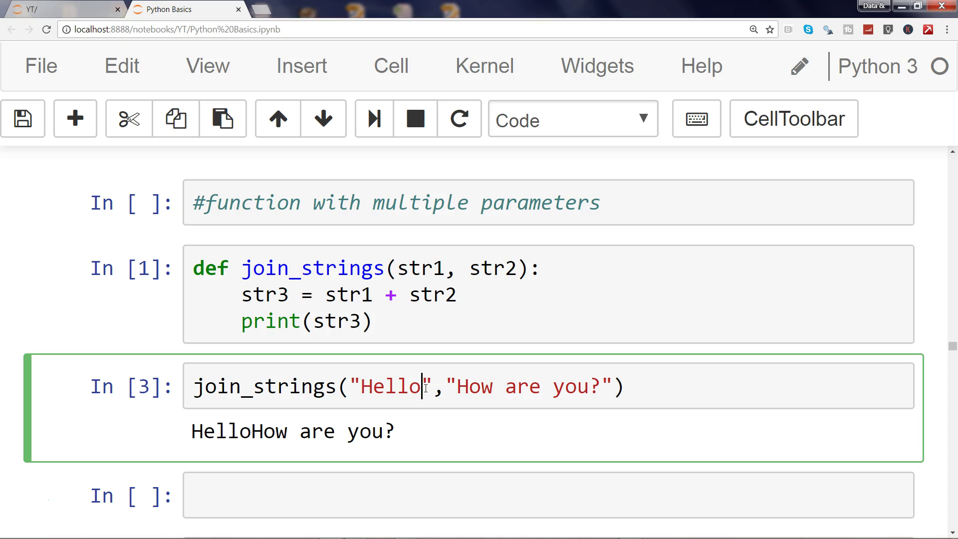
pyautogui.click(428, 379)
# Change the function to str3 = str1 + ", " + str2 and rerun both cells
pyautogui.click(392, 295)
pyautogui.write('" "')
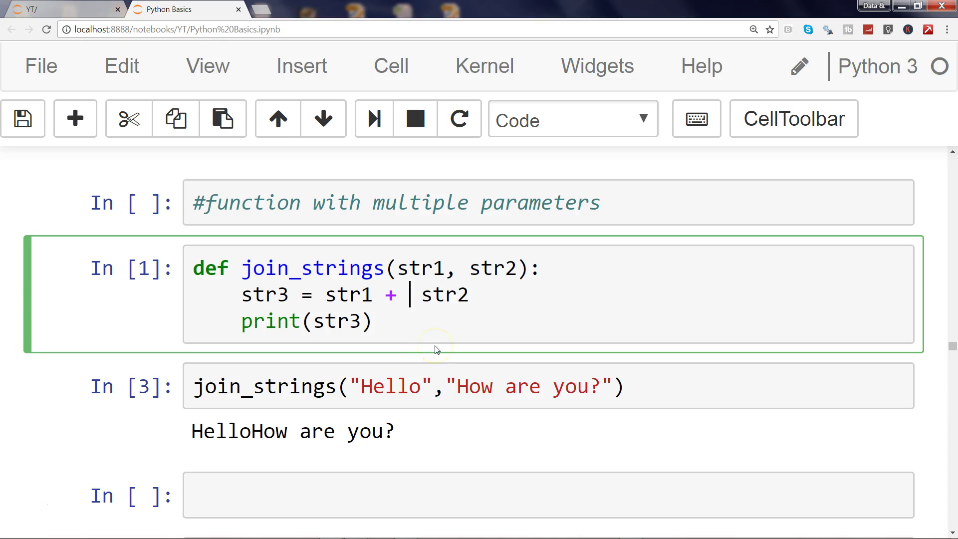
pyautogui.write(' +')
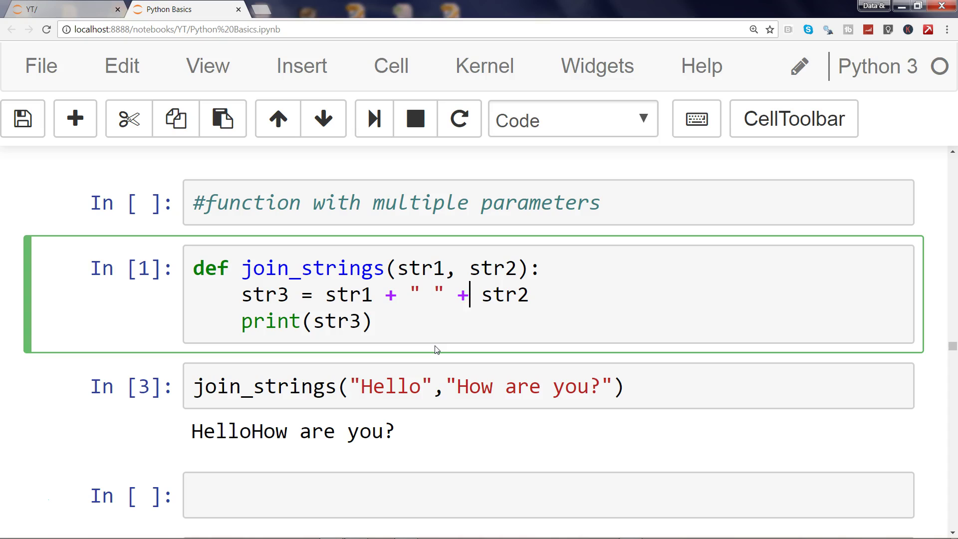
pyautogui.hotkey('shift', 'Return')
pyautogui.hotkey('shift', 'Return')
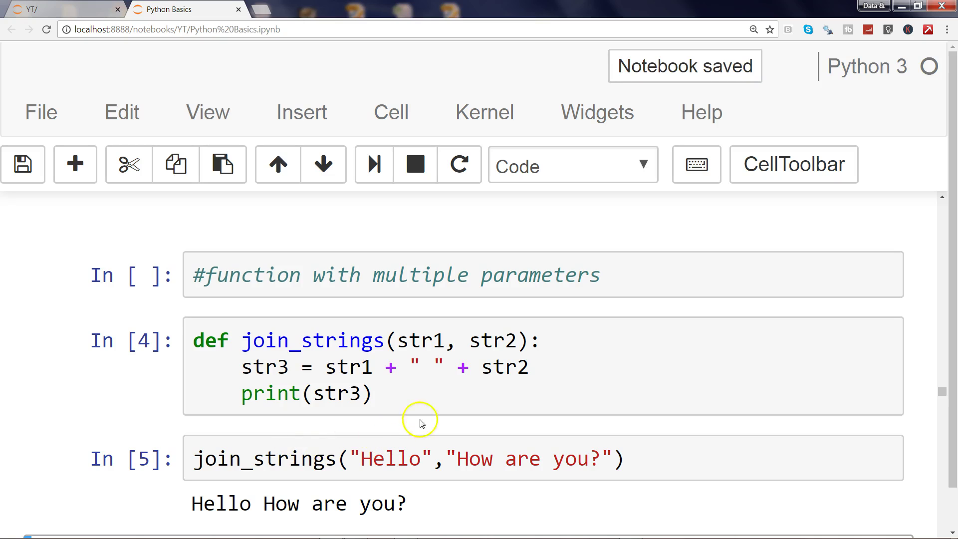
pyautogui.click(422, 364)
pyautogui.write(',')
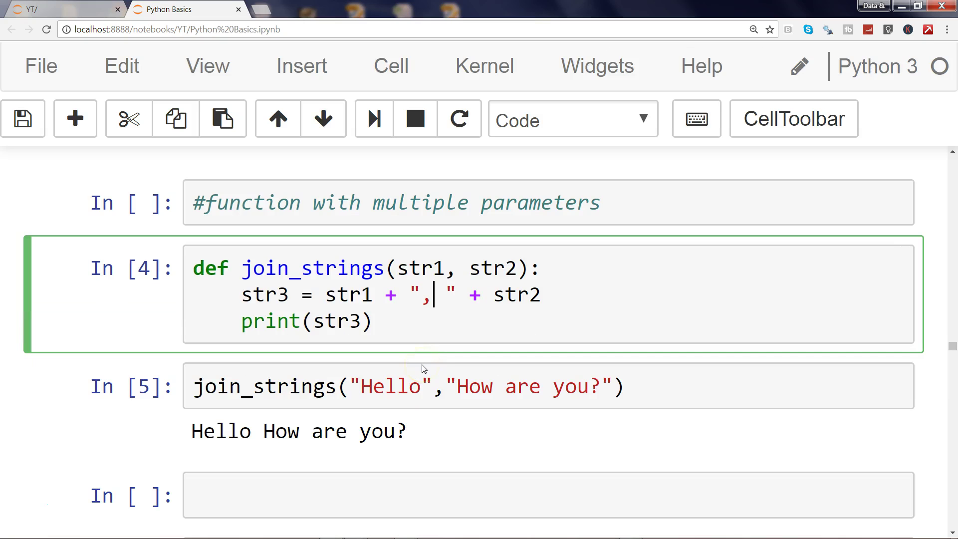
pyautogui.hotkey('shift', 'Return')
pyautogui.hotkey('shift', 'Return')
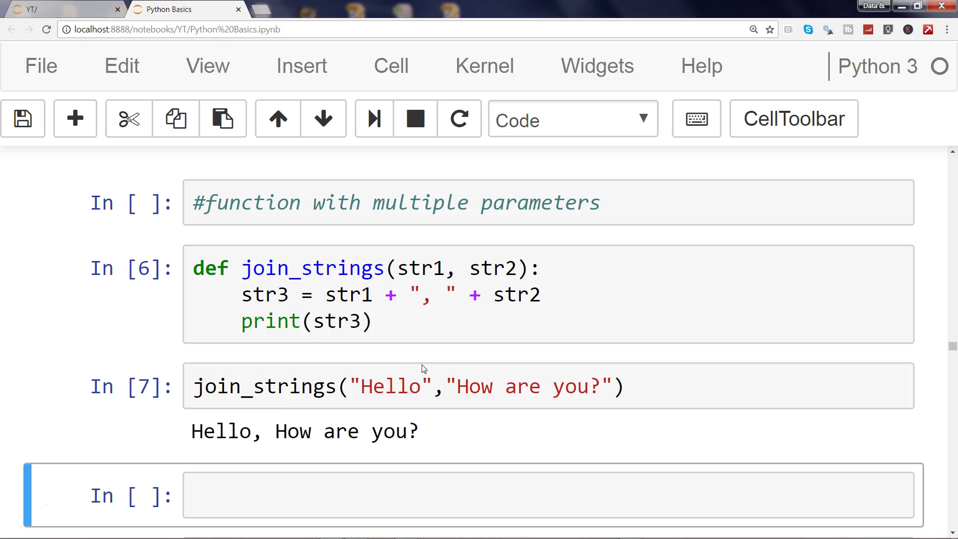